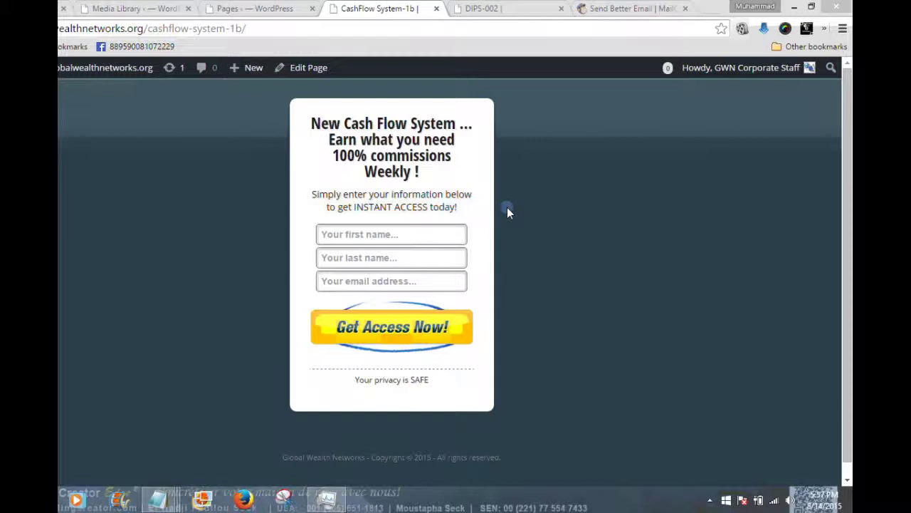
# - View the DIPS-002 capture page and log in to MailChimp with the saved credentials
pyautogui.click(490, 10)
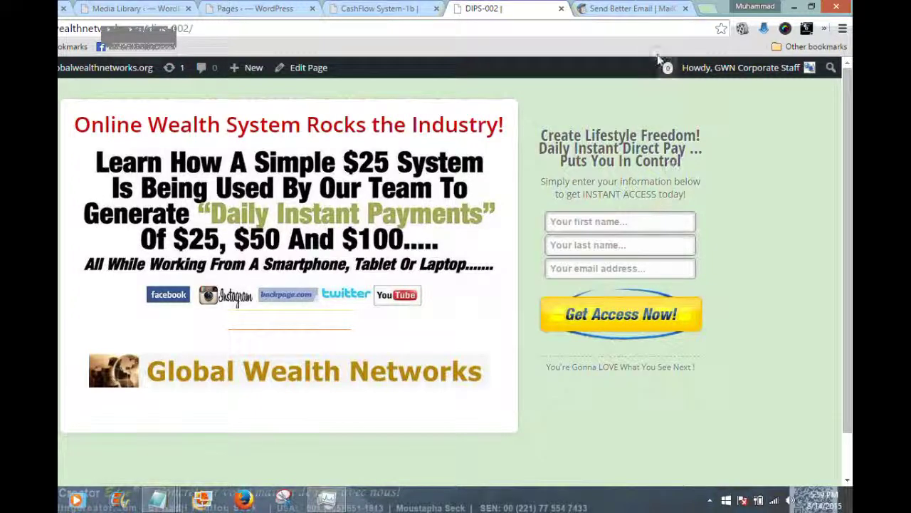
pyautogui.click(610, 9)
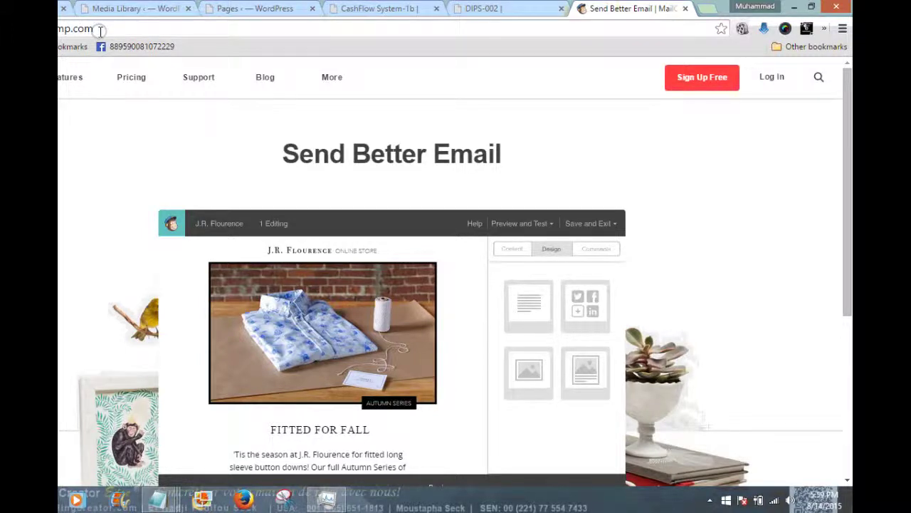
pyautogui.click(781, 80)
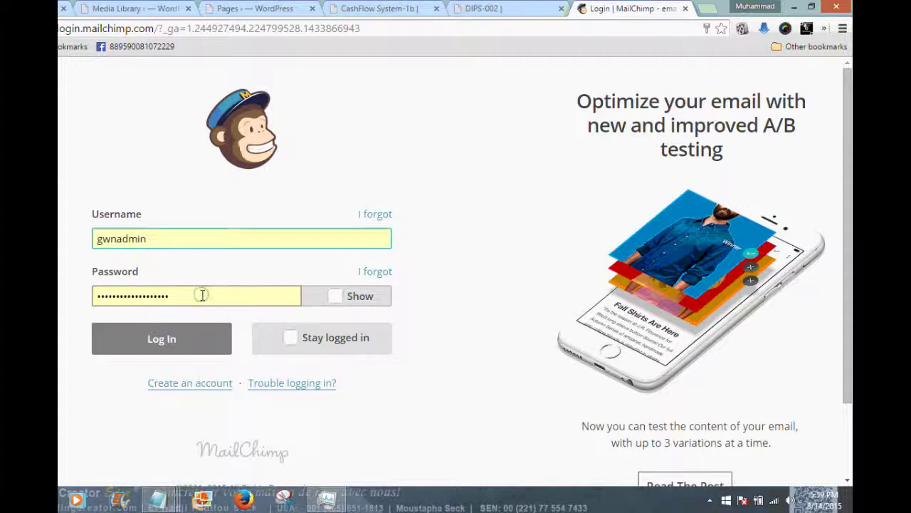
pyautogui.click(183, 339)
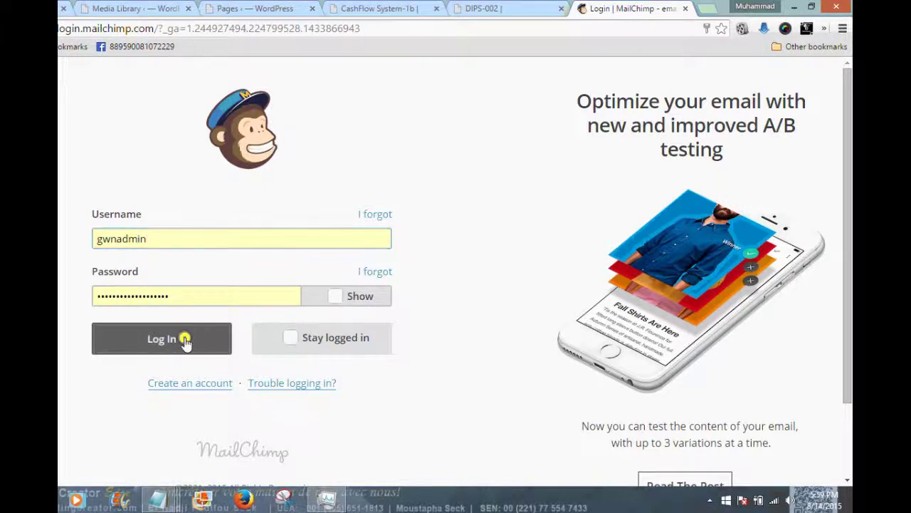
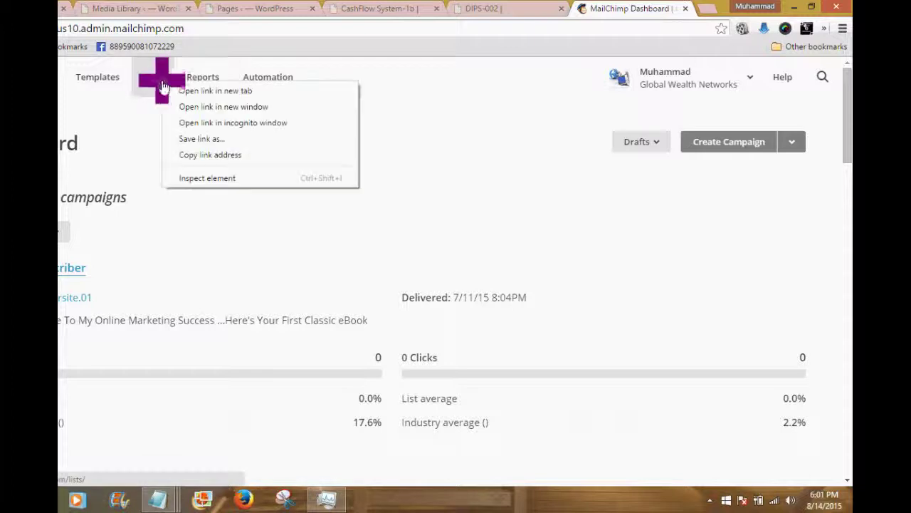
# - Open the MailChimp Lists page in a new tab and look over the existing lists
pyautogui.click(205, 90)
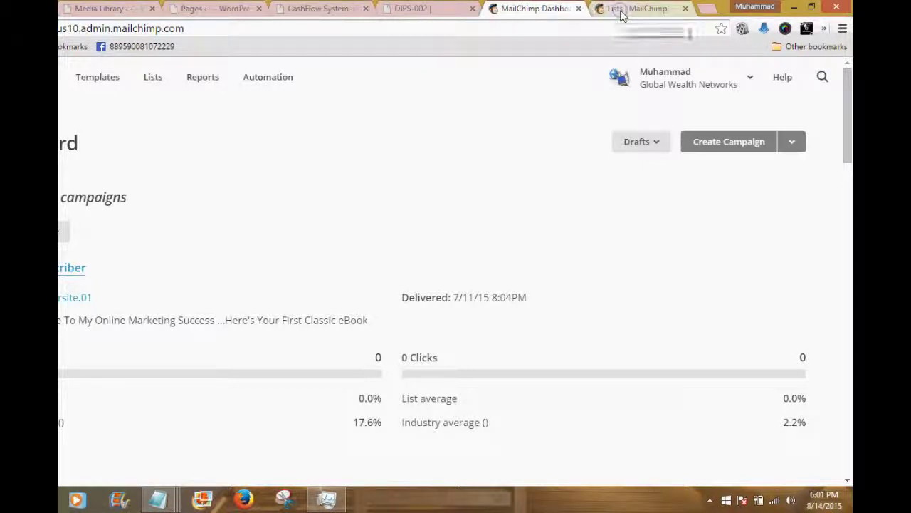
pyautogui.click(621, 12)
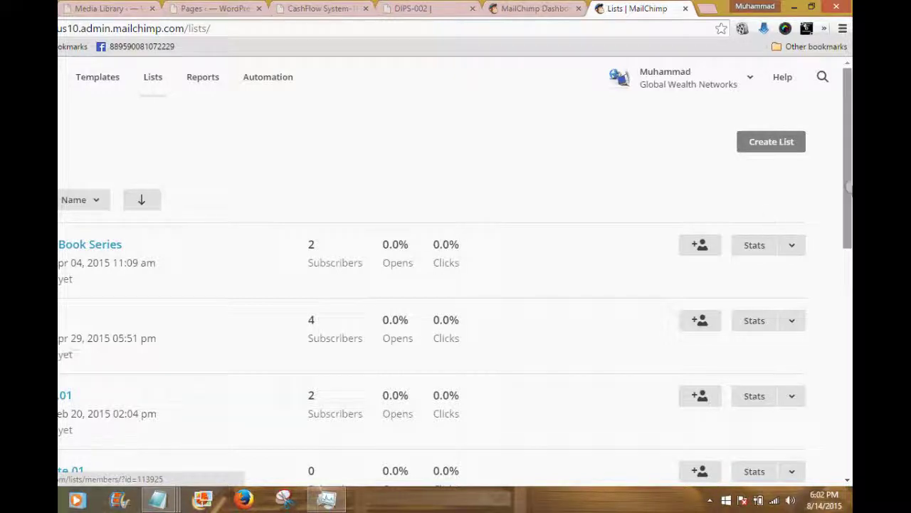
pyautogui.moveTo(847, 158); pyautogui.dragTo(849, 180)
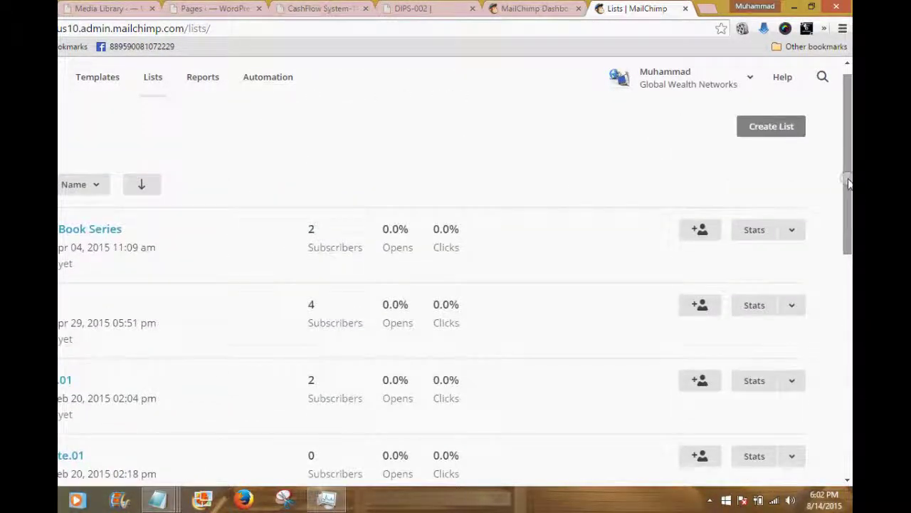
pyautogui.click(759, 129)
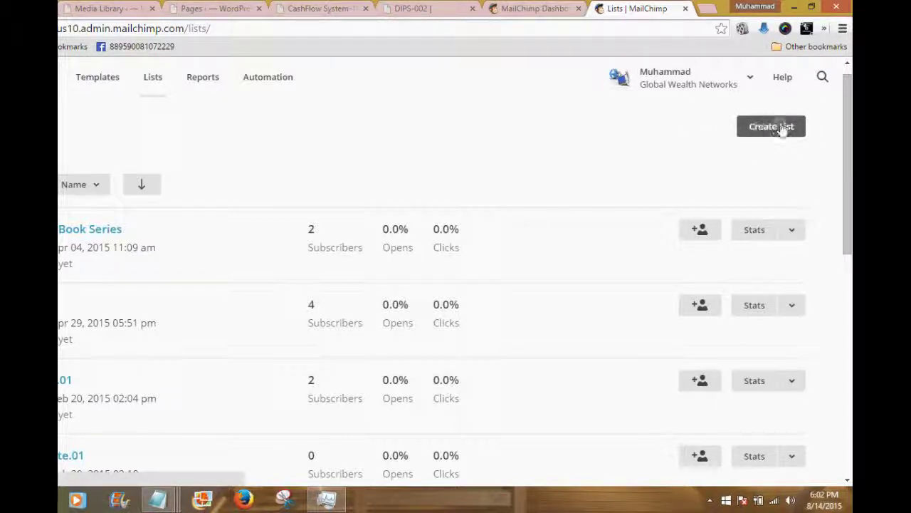
pyautogui.click(771, 133)
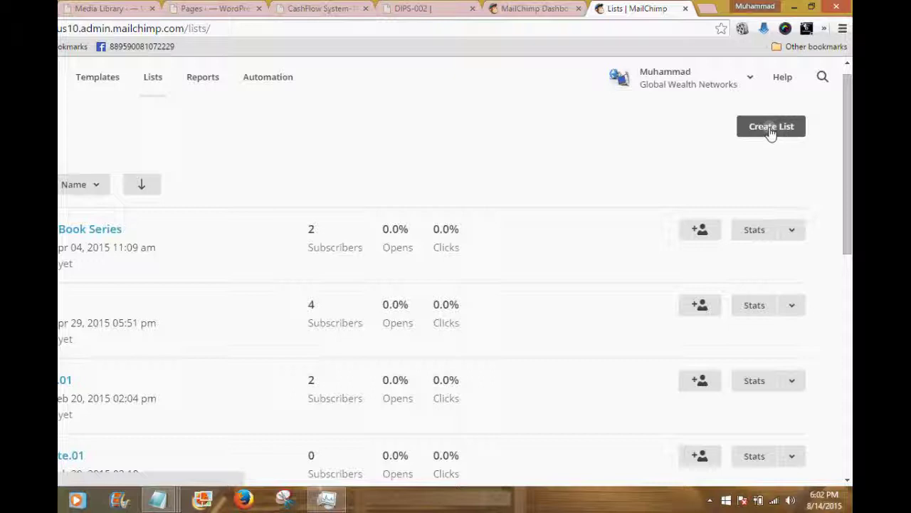
pyautogui.rightClick(771, 134)
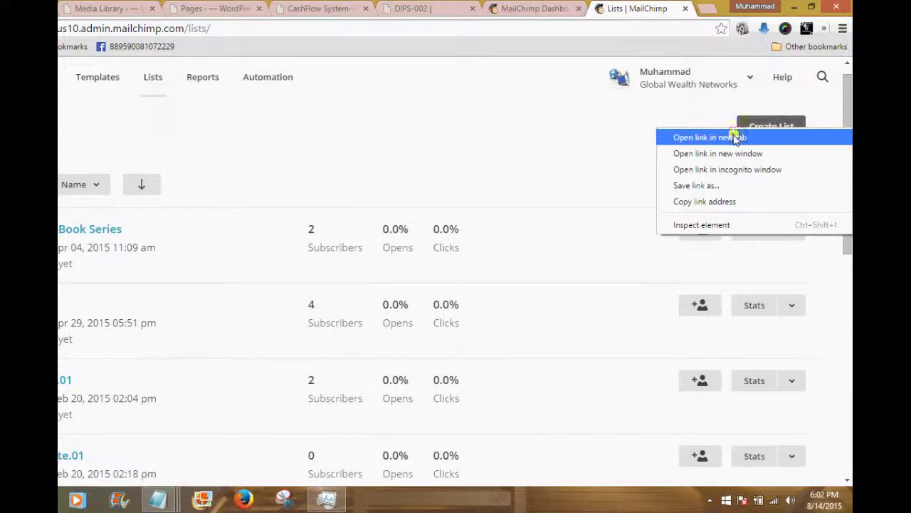
pyautogui.click(740, 136)
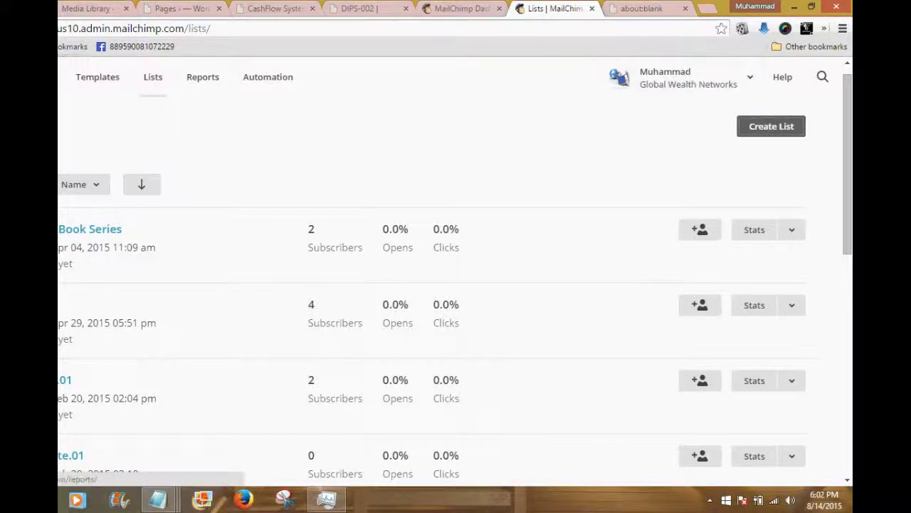
# - Open the Lists page in a fresh tab in place of the blank one and start creating a new list
pyautogui.rightClick(154, 78)
pyautogui.click(184, 89)
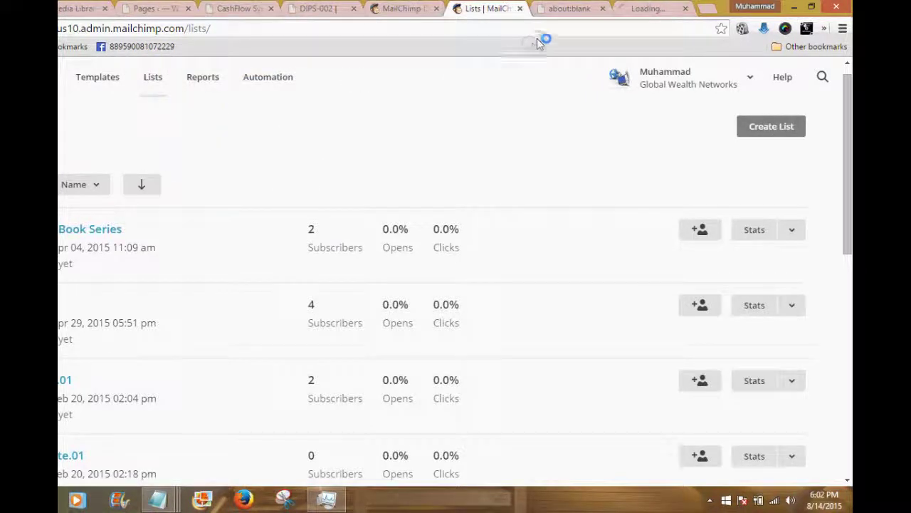
pyautogui.click(603, 8)
pyautogui.click(590, 10)
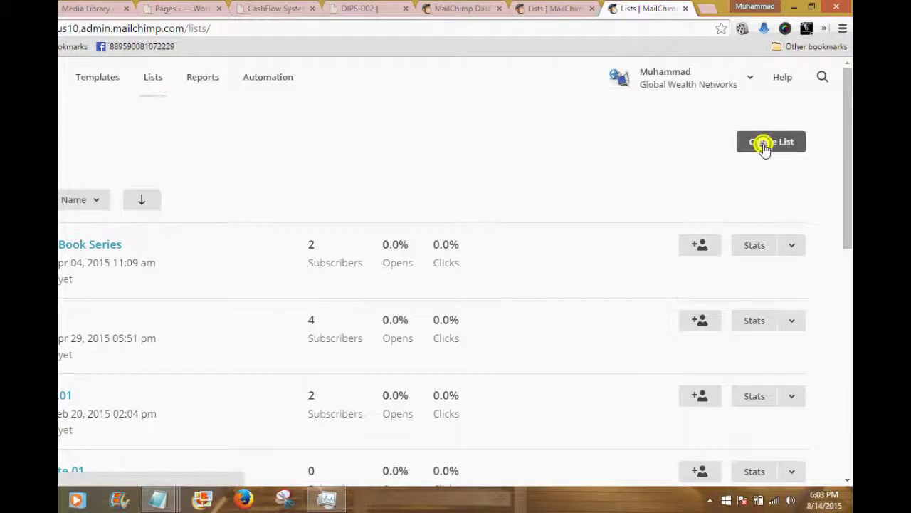
pyautogui.click(764, 146)
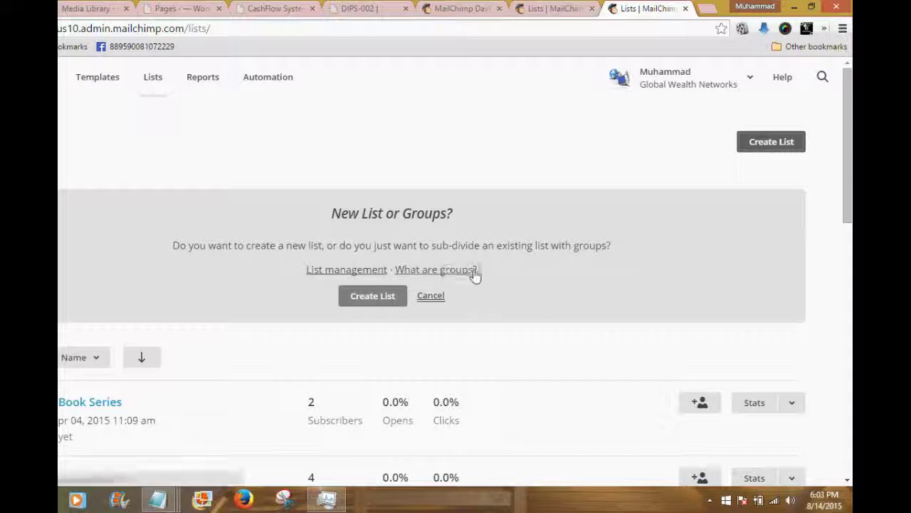
pyautogui.click(371, 306)
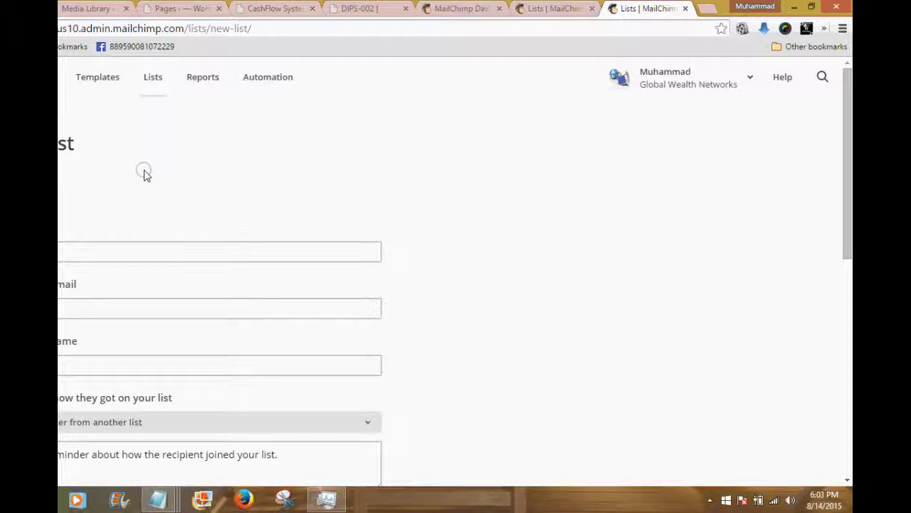
# - Enter a name ending in "of Attraction" for the new list, with a capital A in "Attraction"
pyautogui.click(114, 253)
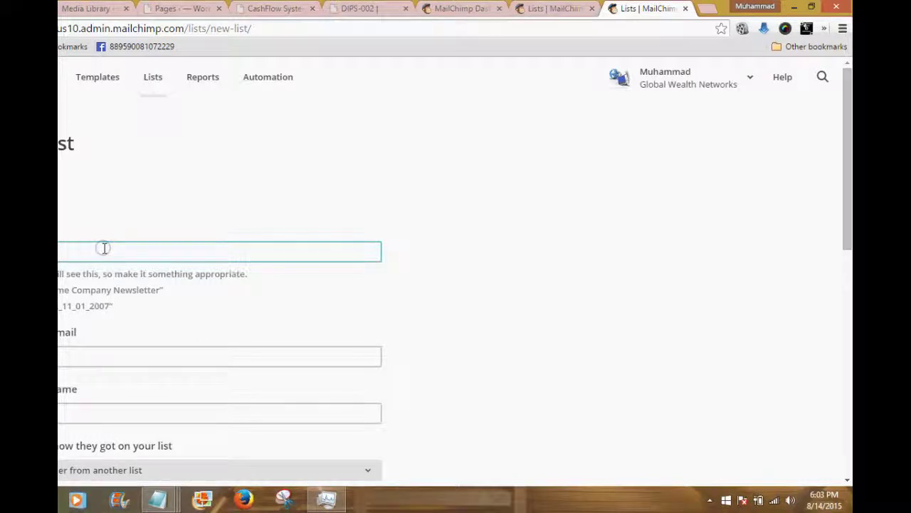
pyautogui.write('of attraction')
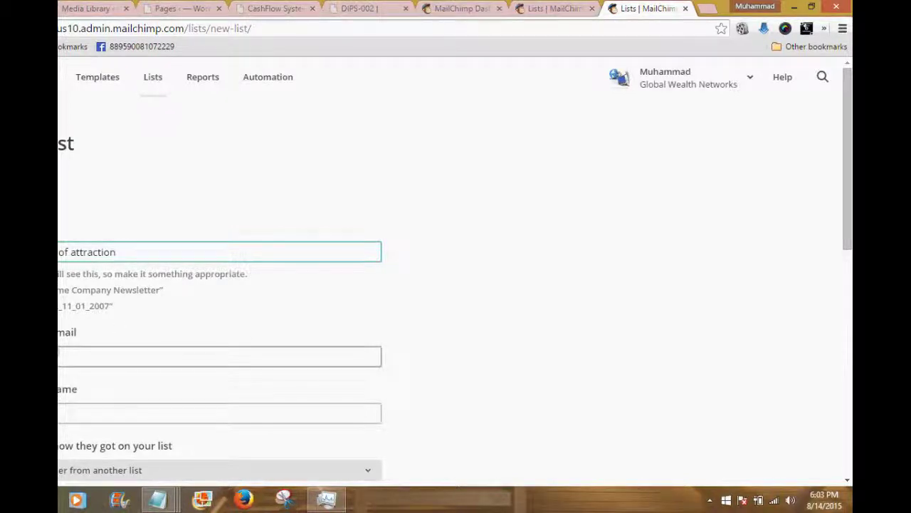
pyautogui.press('BackSpace')
pyautogui.write('w')
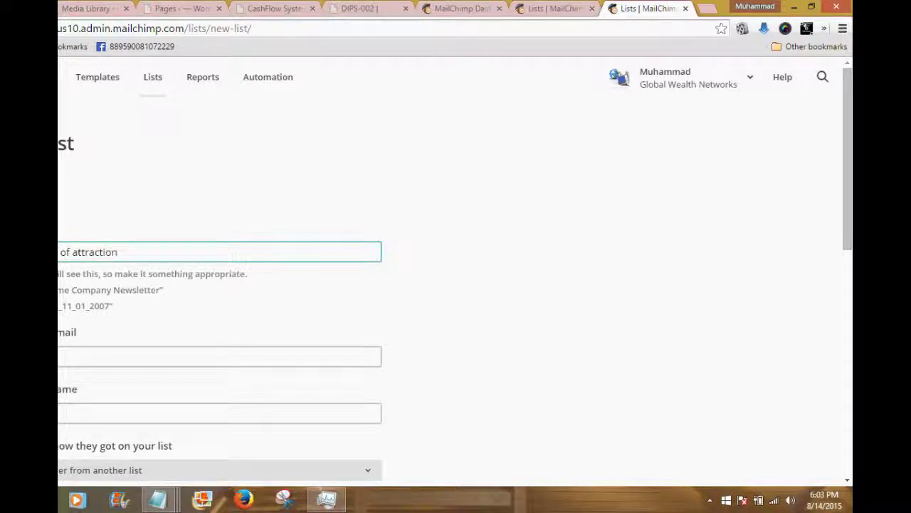
pyautogui.click(76, 250)
pyautogui.press('BackSpace')
pyautogui.write('A')
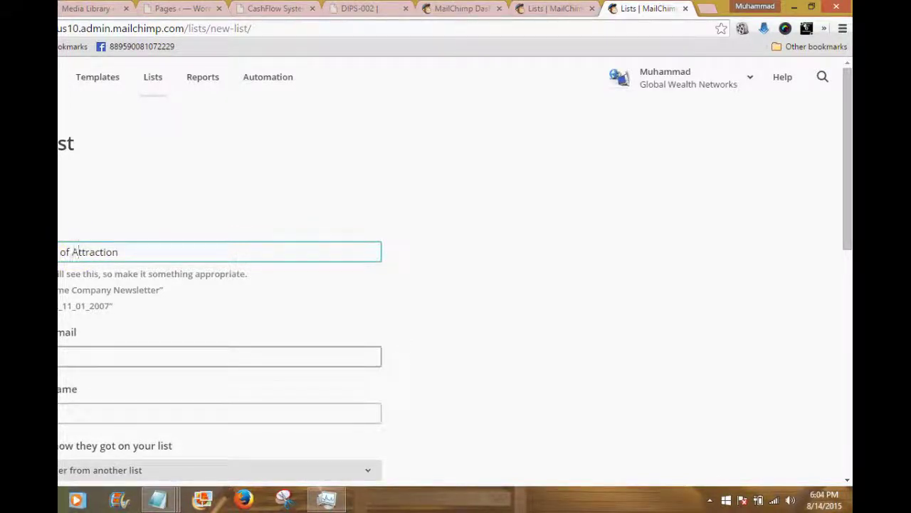
# - Fill in the list's from email with the saved address and enter the sender's name in the from name field
pyautogui.click(214, 356)
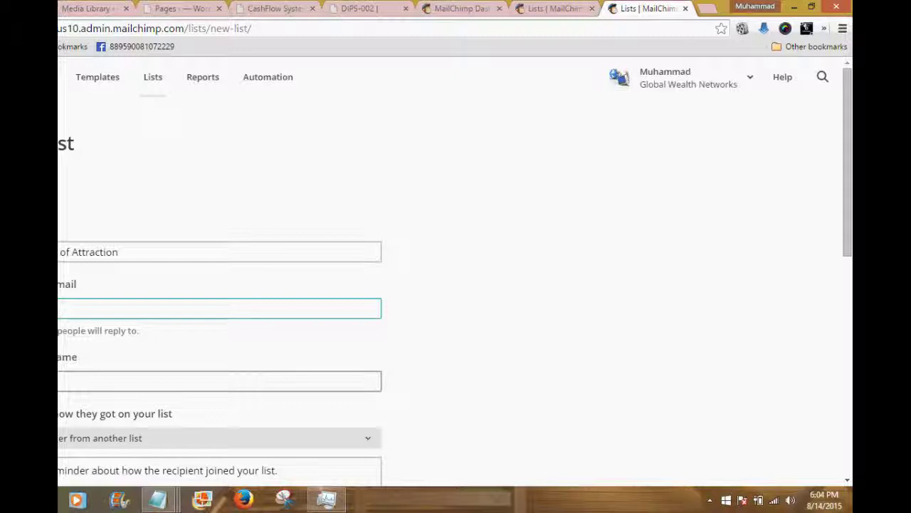
pyautogui.press('Down')
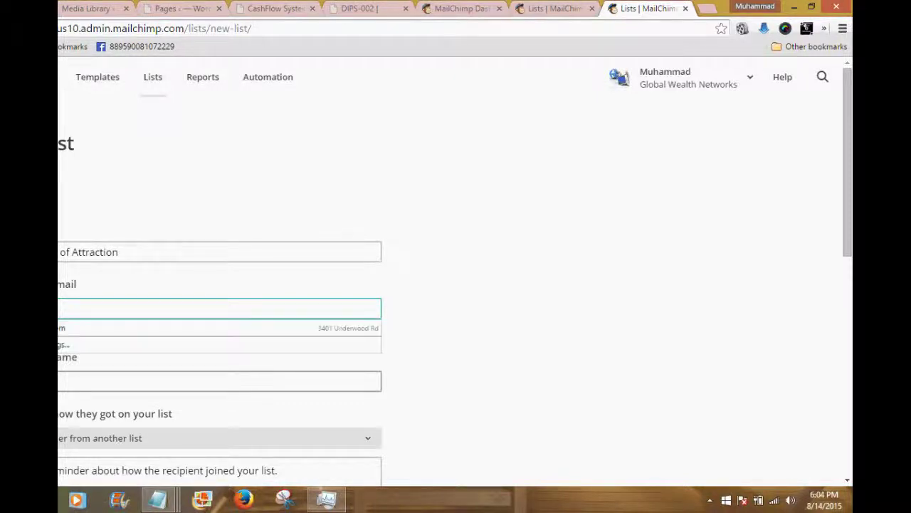
pyautogui.click(62, 328)
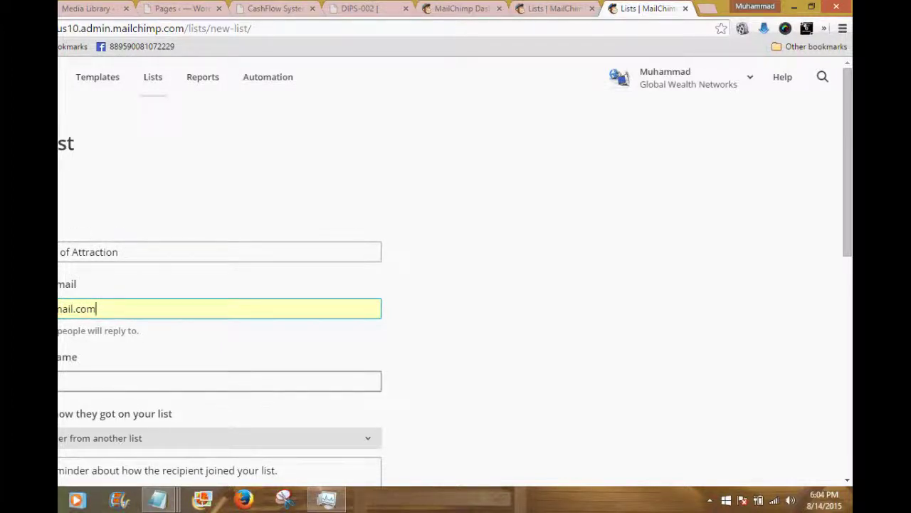
pyautogui.click(213, 381)
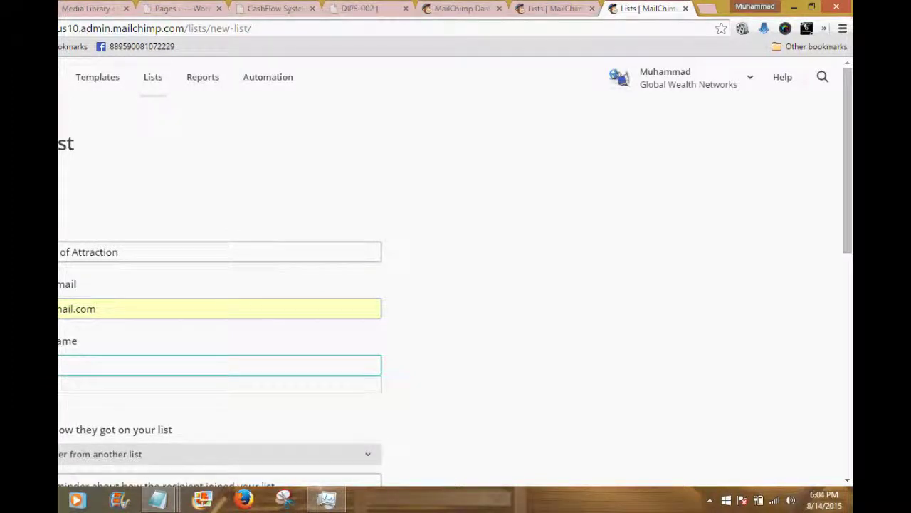
pyautogui.write('hdi')
# - Write the reminder of how people joined the list, including "in repsonse to your request on building online attraction and your"
pyautogui.scroll(-2, 837, 242)
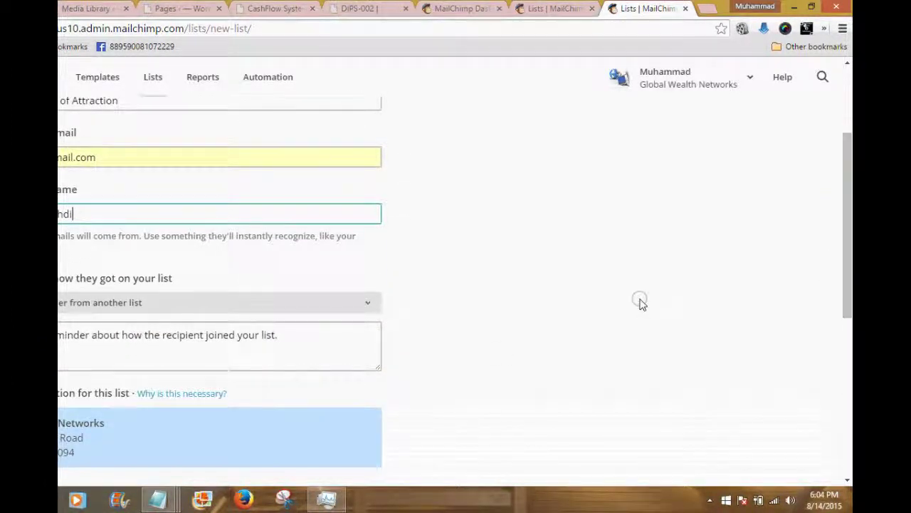
pyautogui.click(285, 335)
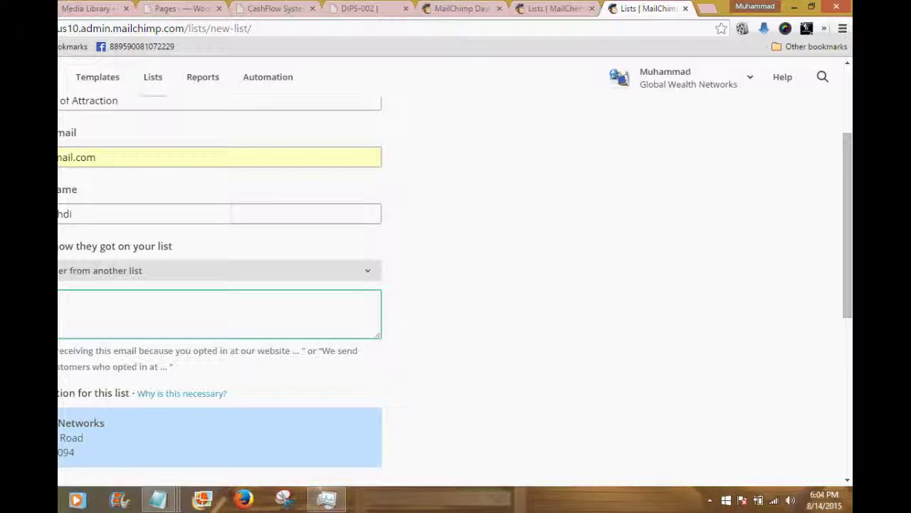
pyautogui.write('e in re')
pyautogui.write('psol')
pyautogui.press('BackSpace')
pyautogui.write('nce te')
pyautogui.press('BackSpace')
pyautogui.press('BackSpace')
pyautogui.press('BackSpace')
pyautogui.press('BackSpace')
pyautogui.press('BackSpace')
pyautogui.write('se to your request on ')
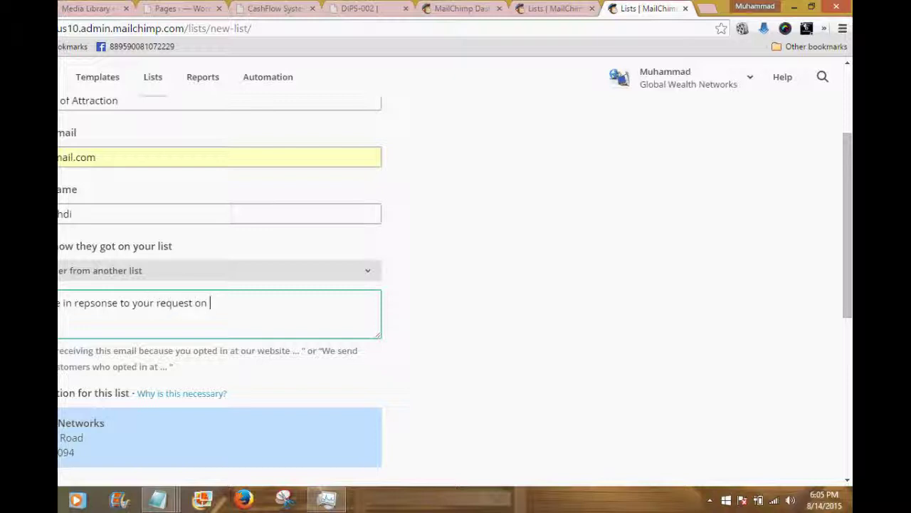
pyautogui.write('build')
pyautogui.press('BackSpace')
pyautogui.press('BackSpace')
pyautogui.write('lding online ')
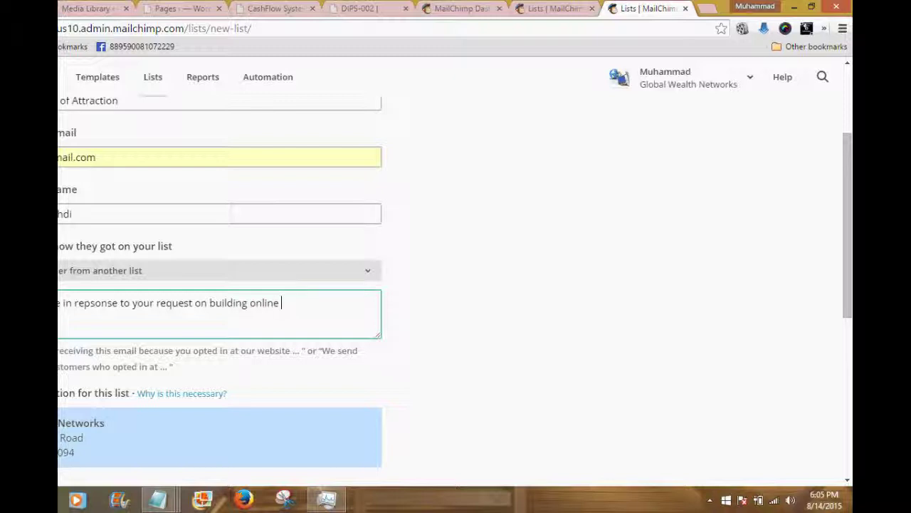
pyautogui.write('attraction and your p')
pyautogui.press('BackSpace')
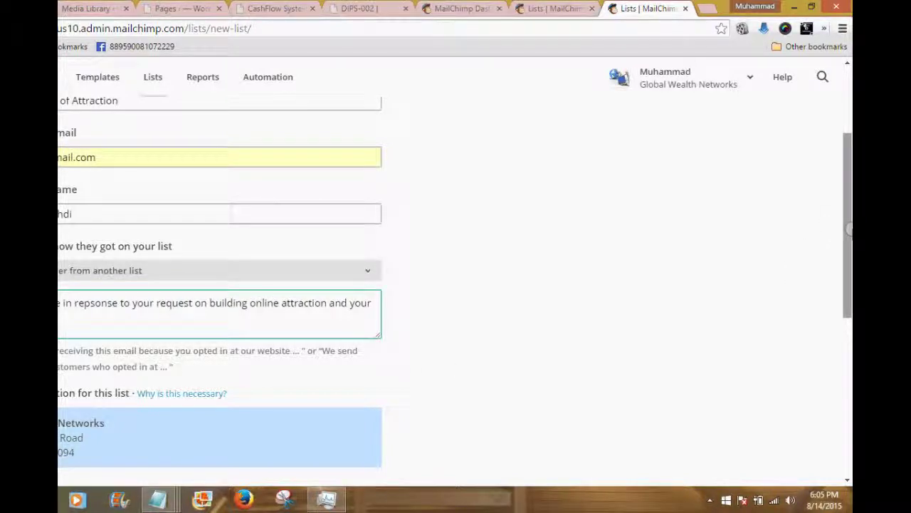
# - Review the new list form, including the contact information and the subscribe and unsubscribe notification options
pyautogui.moveTo(848, 231); pyautogui.dragTo(842, 301)
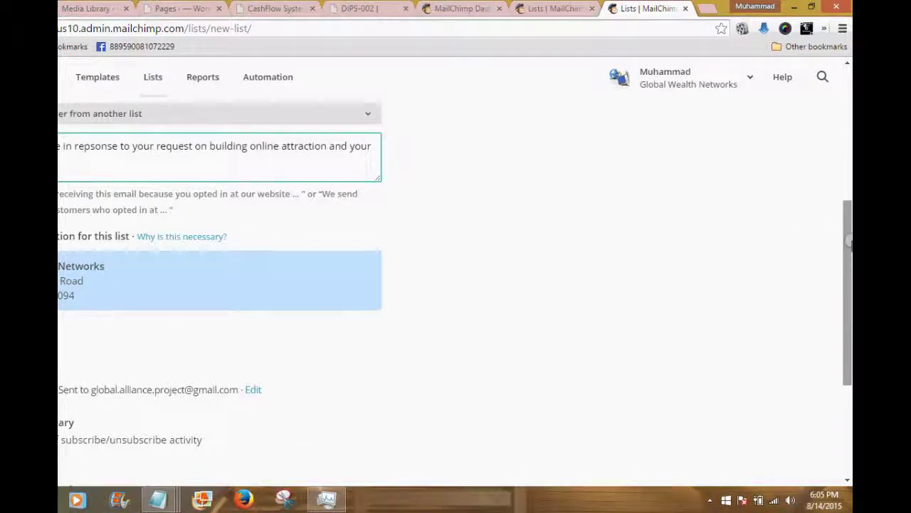
pyautogui.scroll(1, 849, 242)
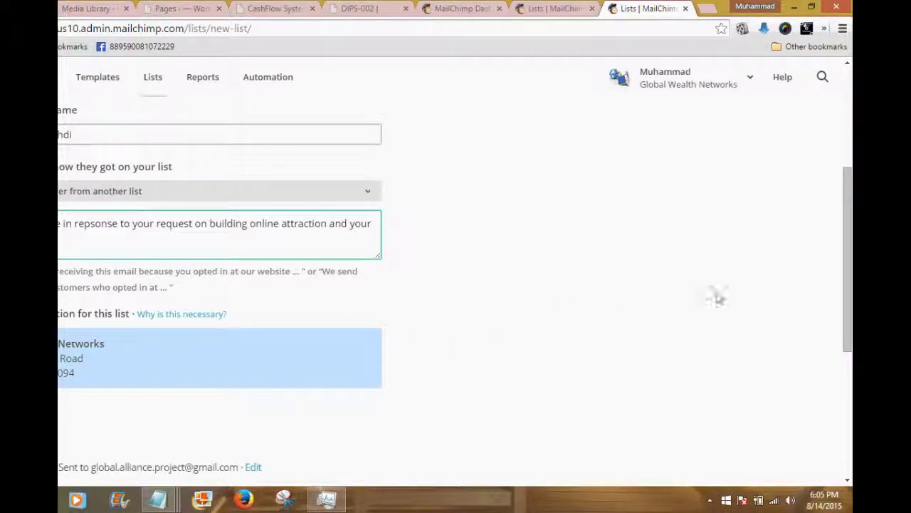
pyautogui.moveTo(845, 268); pyautogui.dragTo(848, 365)
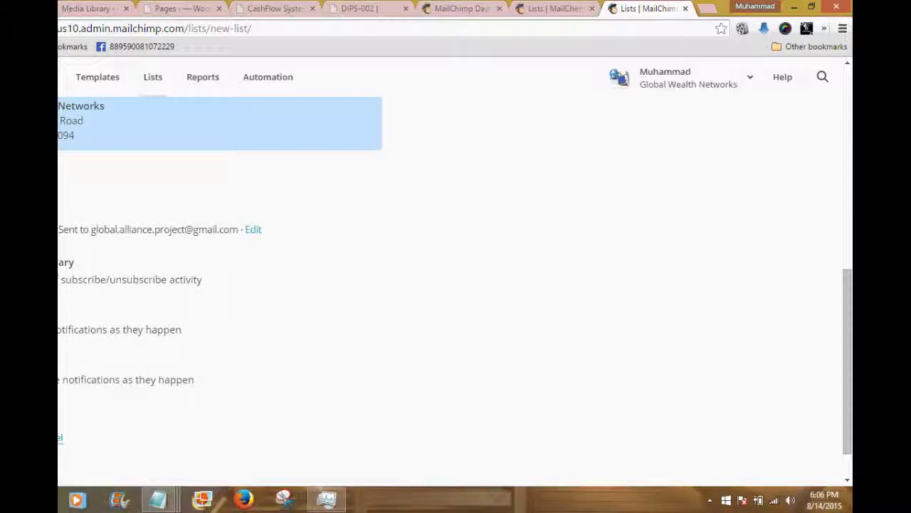
pyautogui.scroll(-1, 455, 270)
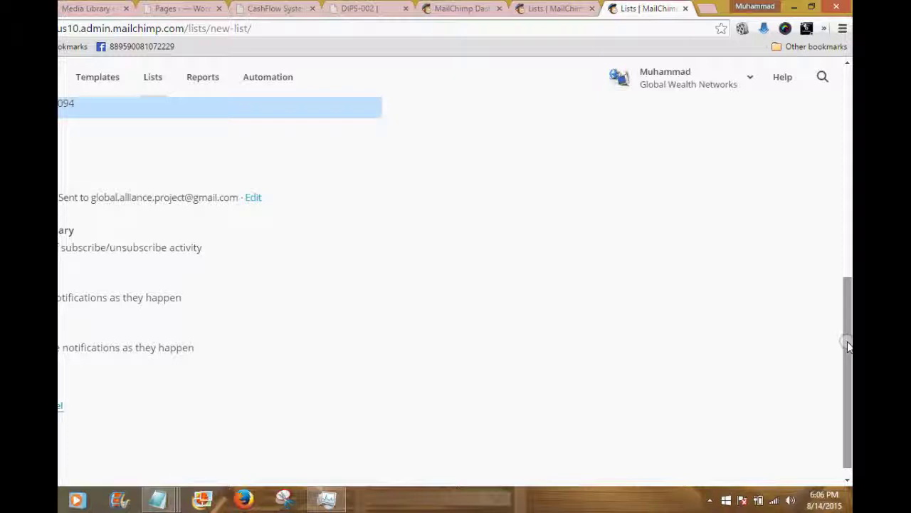
pyautogui.moveTo(847, 345); pyautogui.dragTo(847, 202)
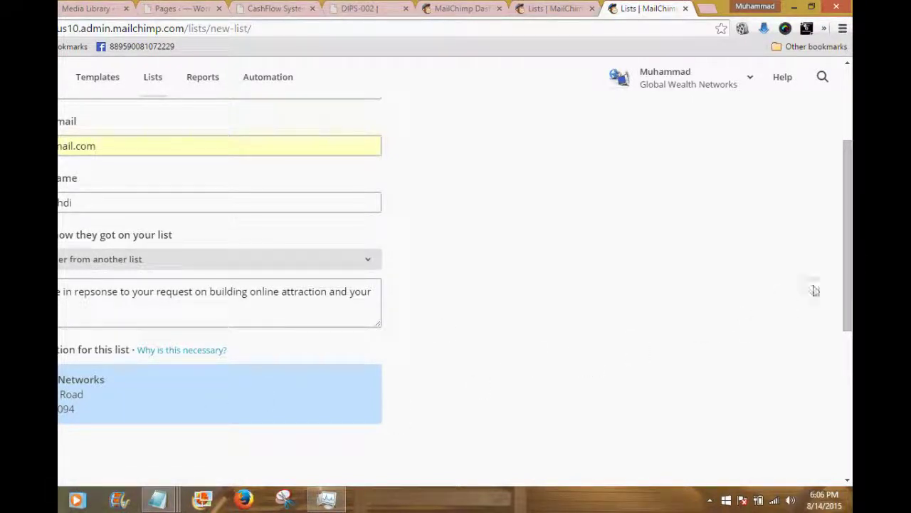
pyautogui.moveTo(848, 256); pyautogui.dragTo(848, 166)
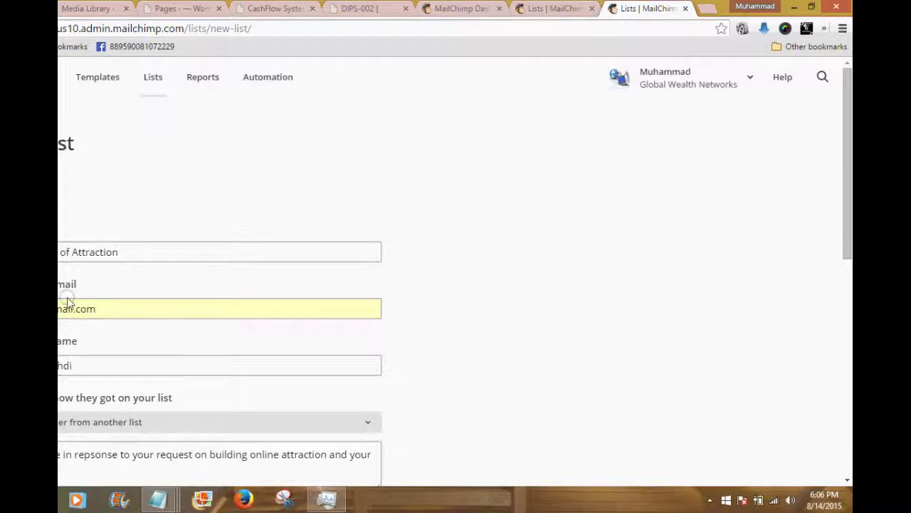
# - Recheck the new list's name, sender details, reminder text, contact information and the address that receives notifications
pyautogui.moveTo(848, 211); pyautogui.dragTo(838, 340)
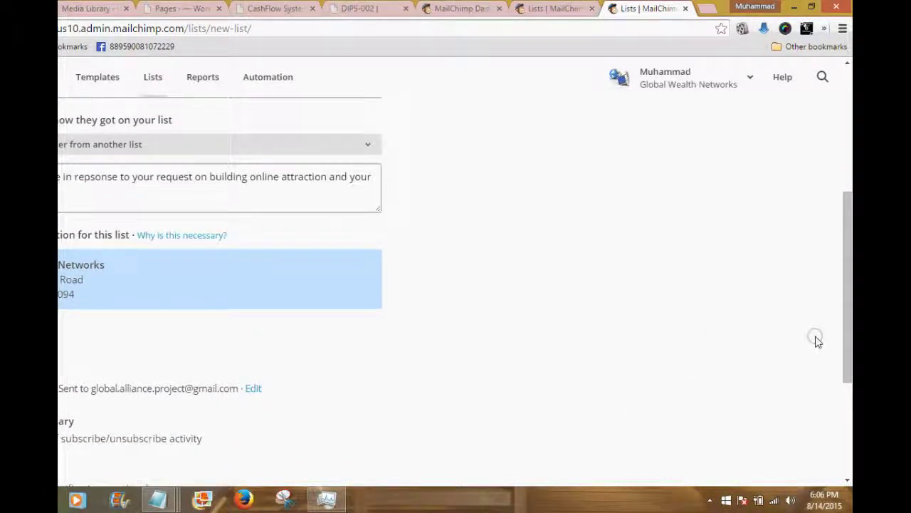
pyautogui.moveTo(850, 330); pyautogui.dragTo(848, 262)
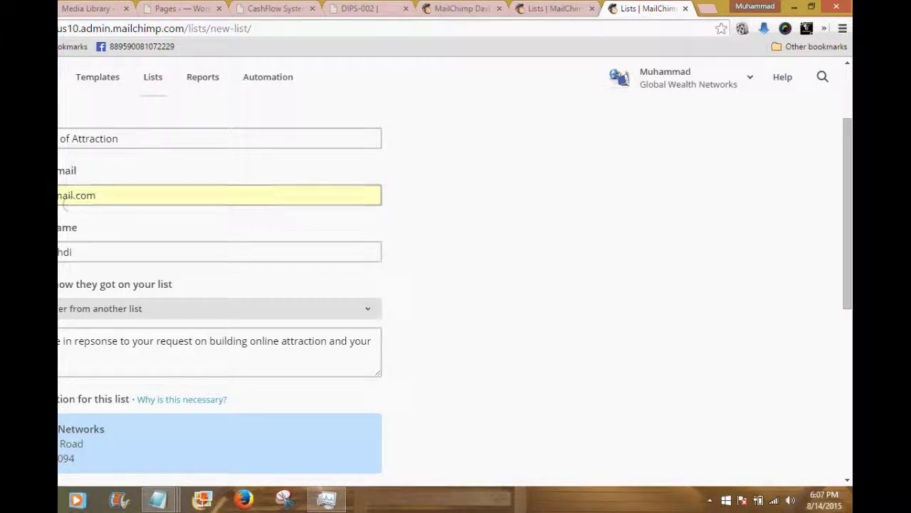
pyautogui.moveTo(848, 222); pyautogui.dragTo(841, 311)
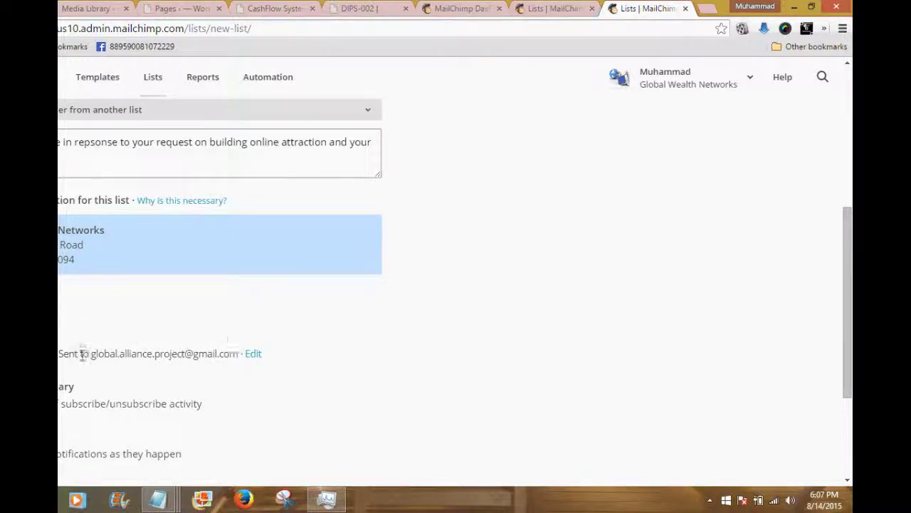
pyautogui.click(279, 355)
pyautogui.moveTo(847, 271); pyautogui.dragTo(848, 150)
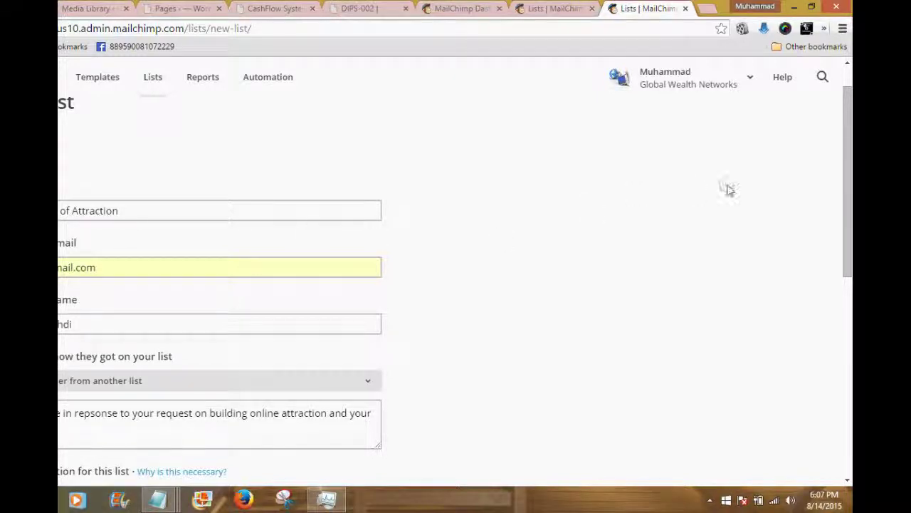
pyautogui.scroll(-3, 846, 168)
pyautogui.scroll(4, 847, 156)
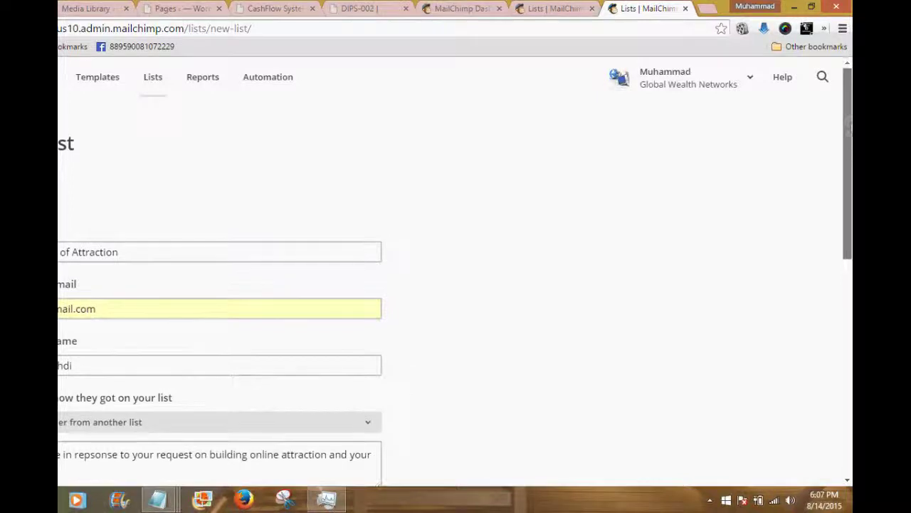
# - Save the new list and look over its subscribers page, including the options to import subscribers or set up a signup form
pyautogui.scroll(-1, 848, 178)
pyautogui.scroll(-5, 848, 193)
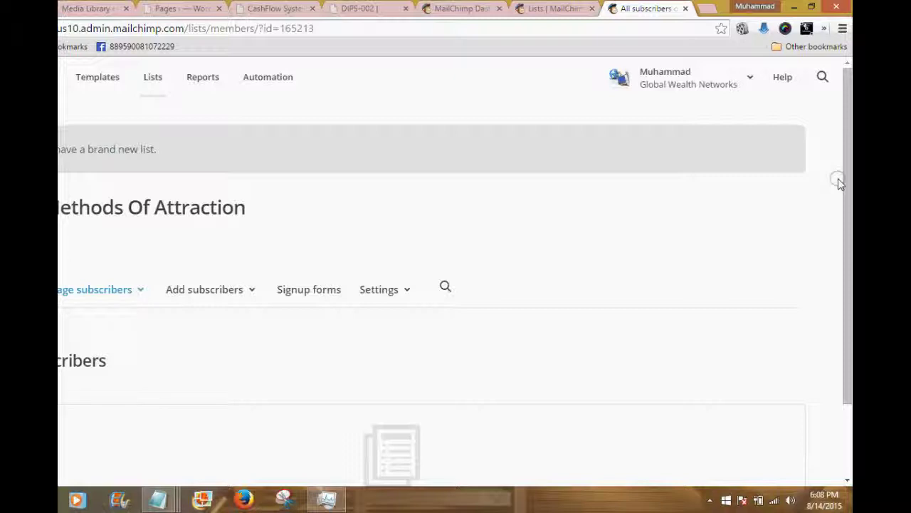
pyautogui.moveTo(847, 187); pyautogui.dragTo(847, 258)
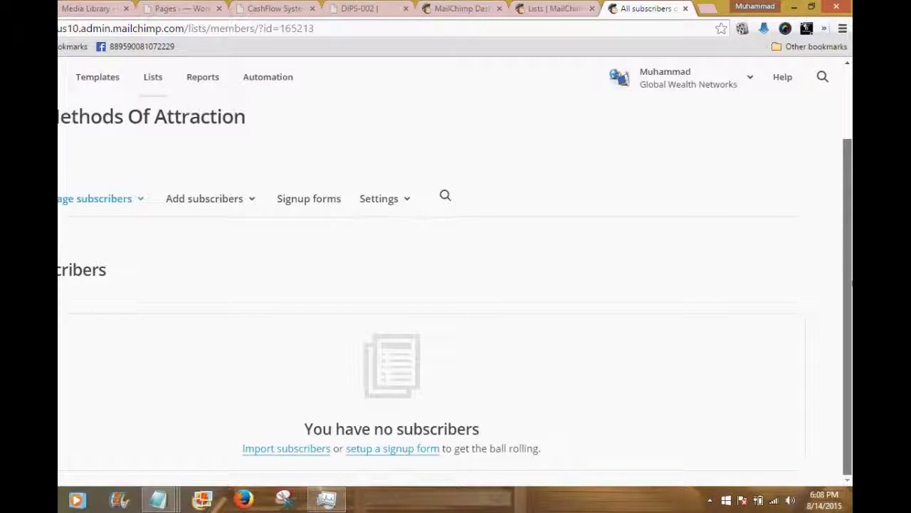
pyautogui.moveTo(848, 240); pyautogui.dragTo(846, 203)
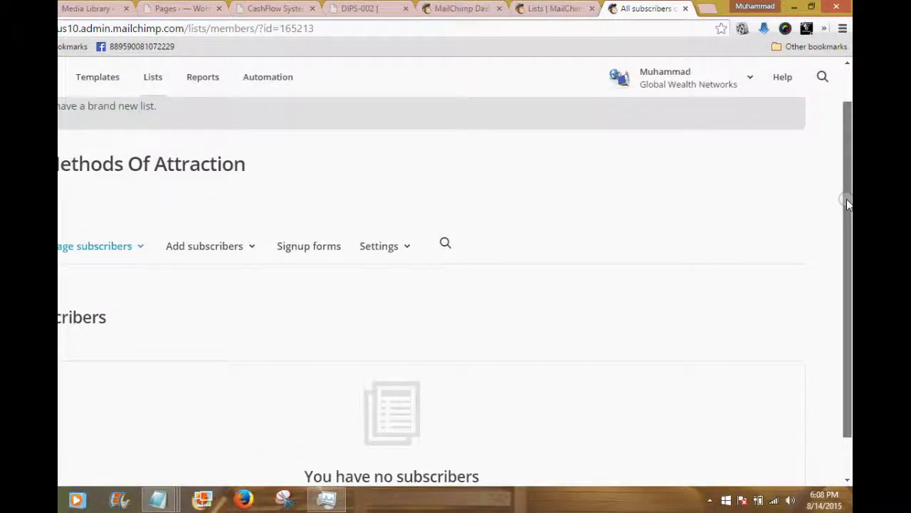